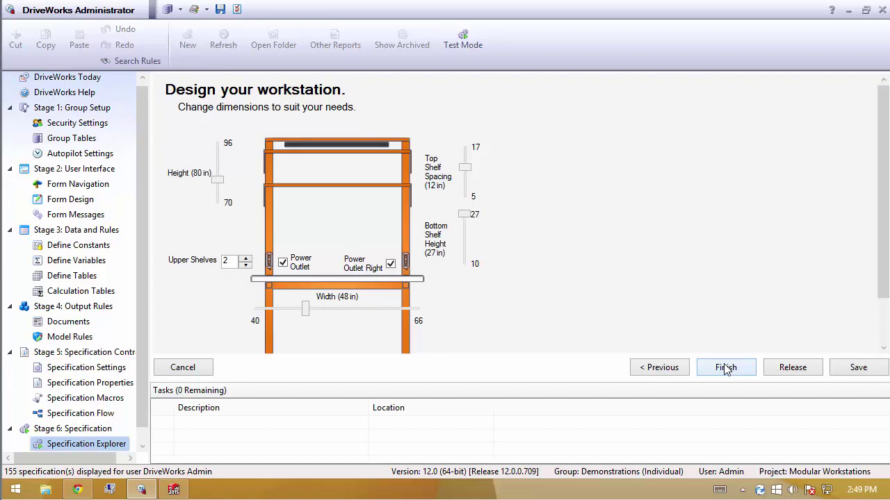
Set the workstation width to 62 in, turn on Test Mode and show the specification's model rules
drag(305, 309, 395, 310)
click(472, 49)
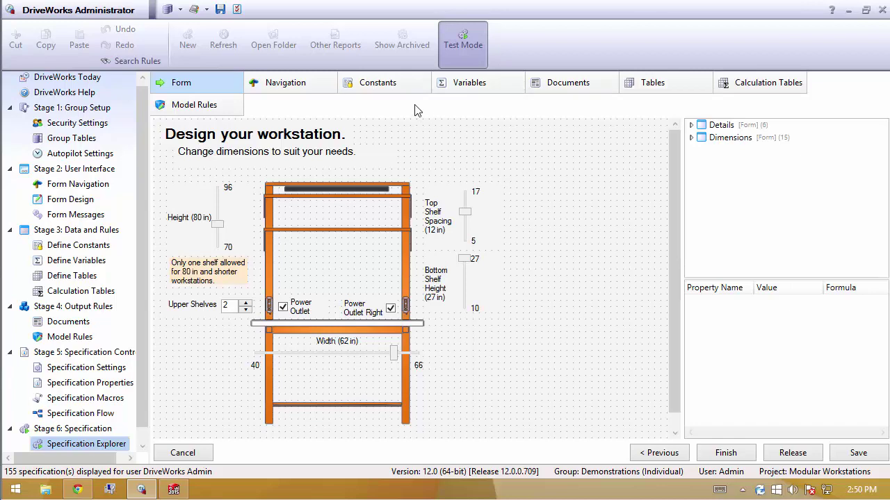
click(223, 109)
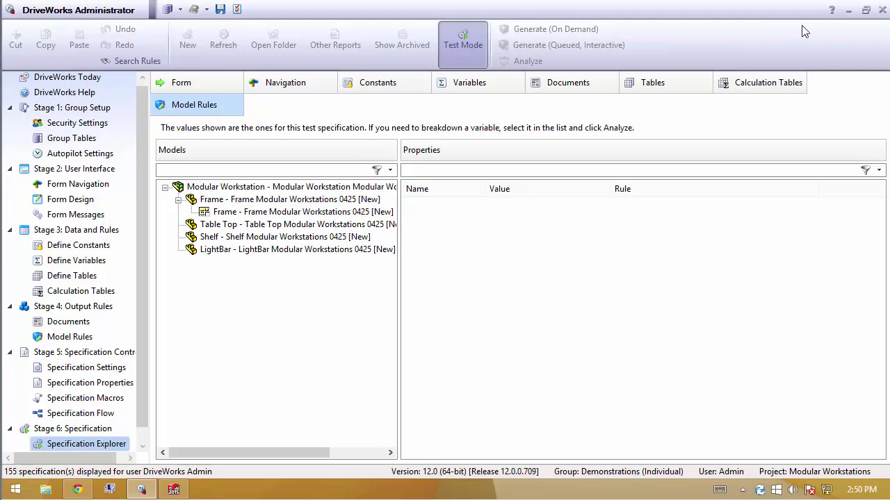
click(866, 10)
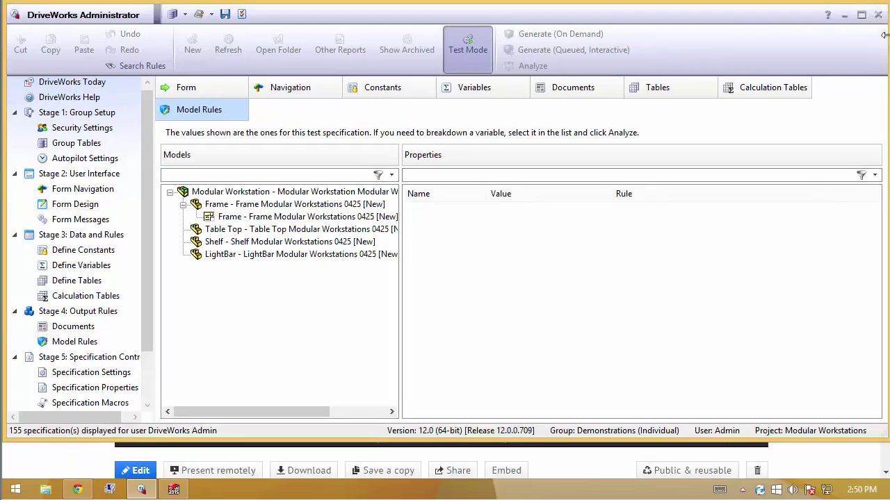
drag(887, 48, 666, 54)
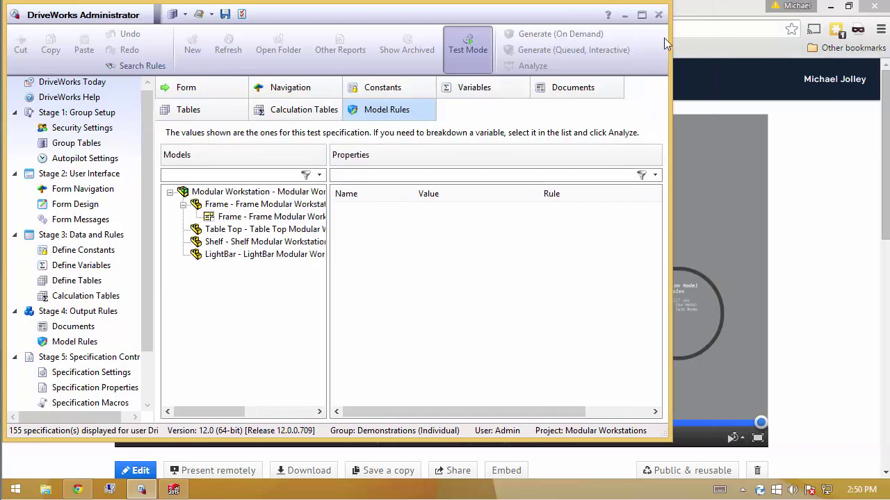
click(640, 15)
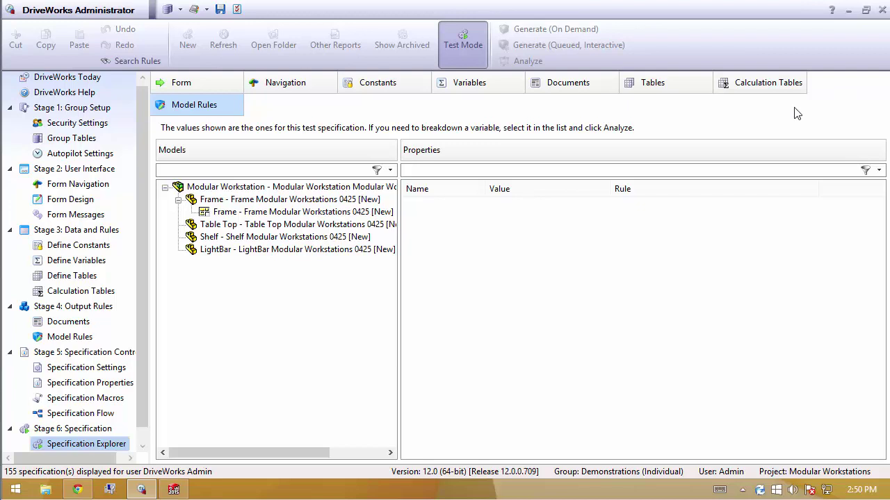
Examine the test values and rules driving the Table Top and Shelf models
click(310, 237)
click(312, 226)
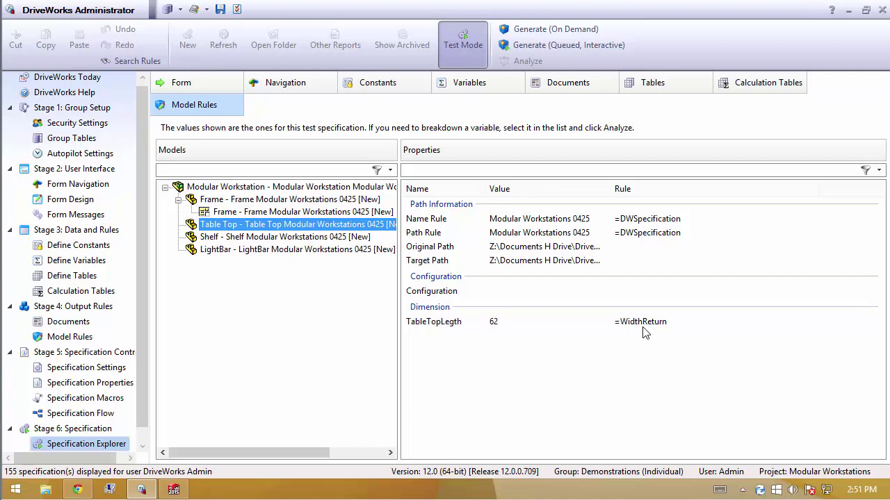
click(287, 239)
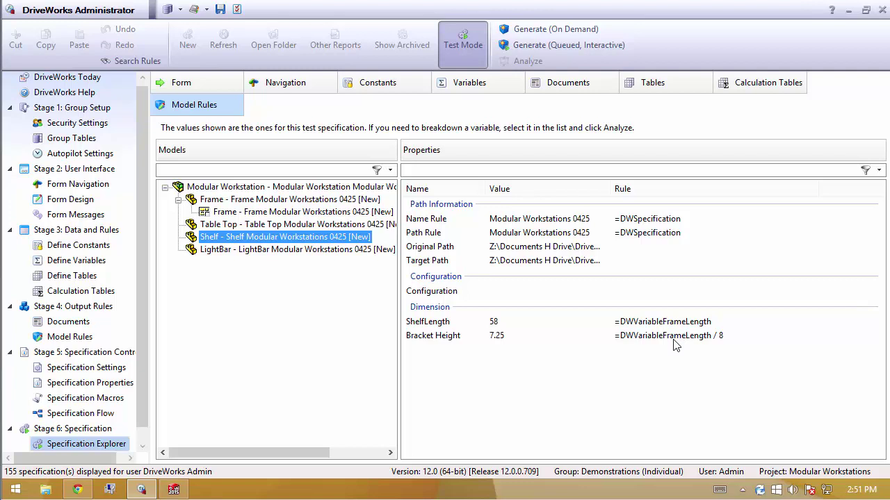
Analyze the shelf's ShelfLength rule, drilling down through DWVariableFrameLength to its operands, and close the analysis
click(492, 323)
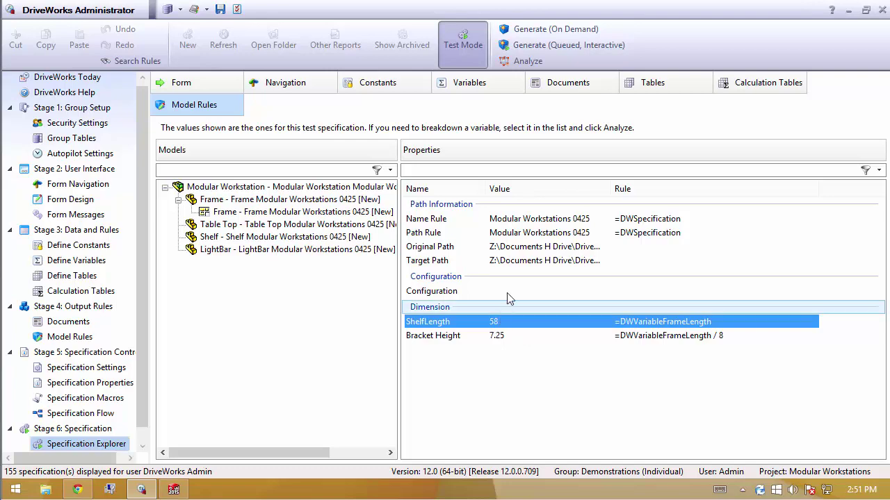
click(528, 61)
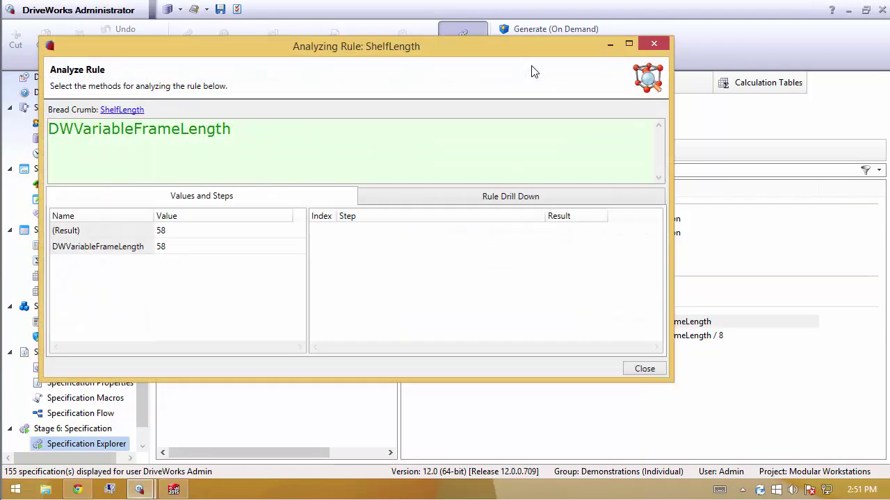
click(446, 196)
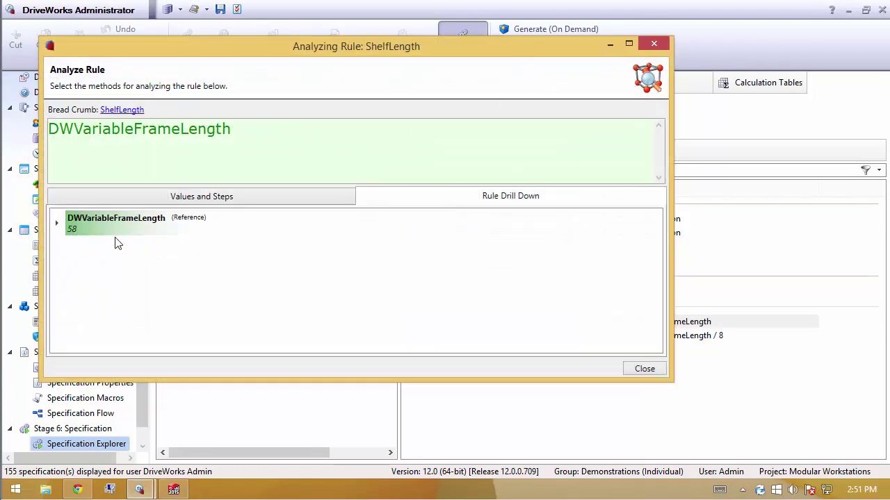
click(57, 224)
click(70, 254)
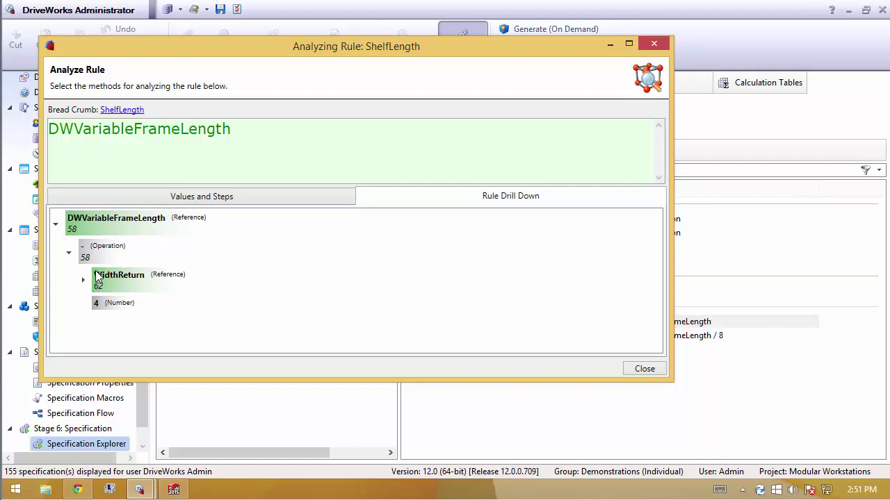
click(654, 44)
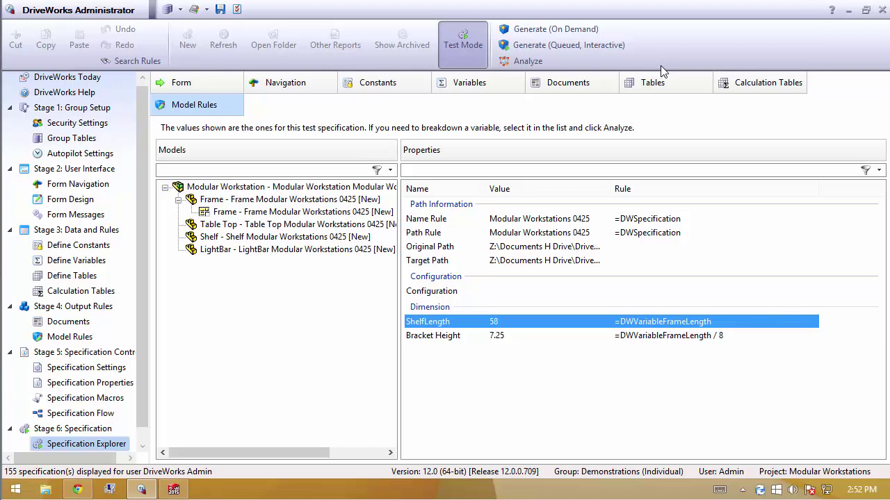
Start a queued, interactive generation of the Shelf model and step through the generation check, overwriting the existing file
click(588, 46)
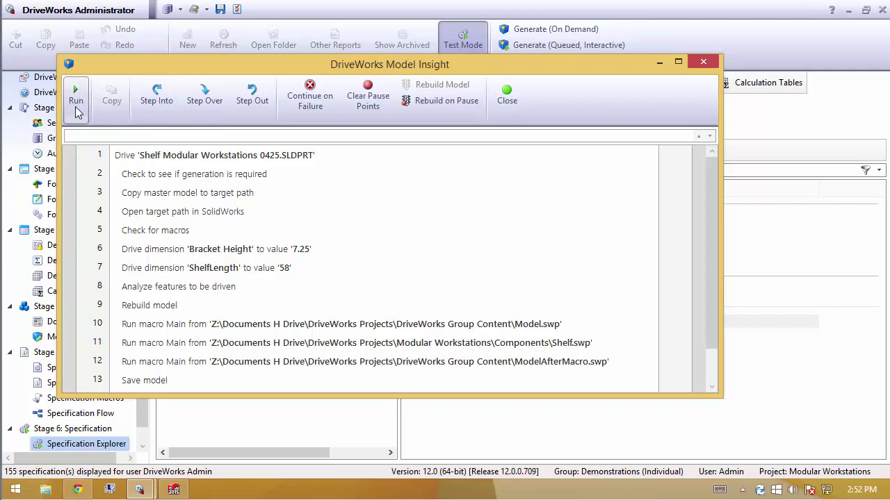
click(166, 101)
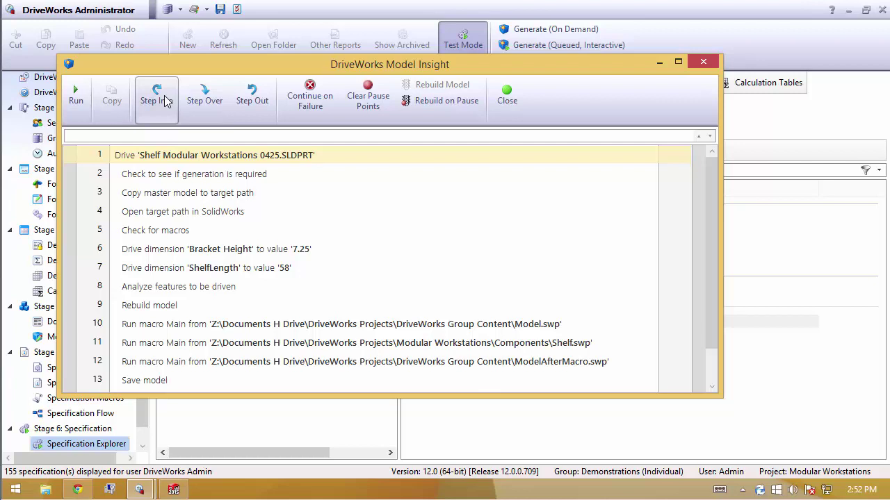
click(165, 98)
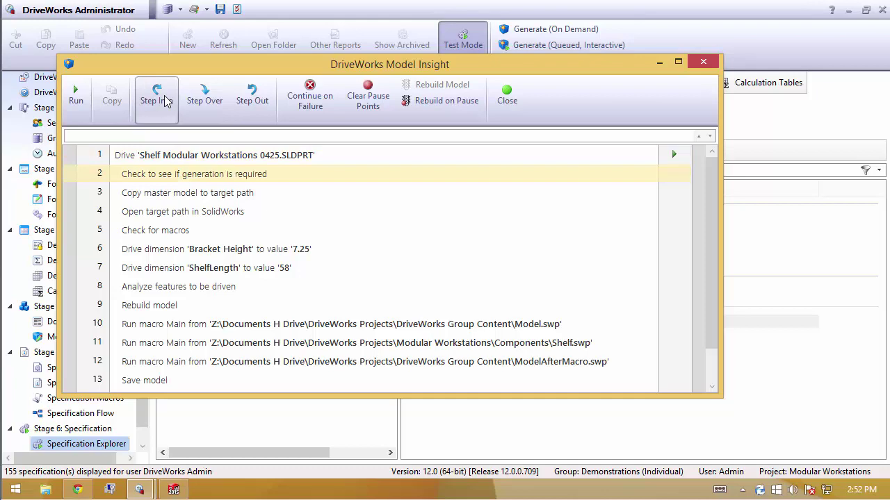
click(165, 100)
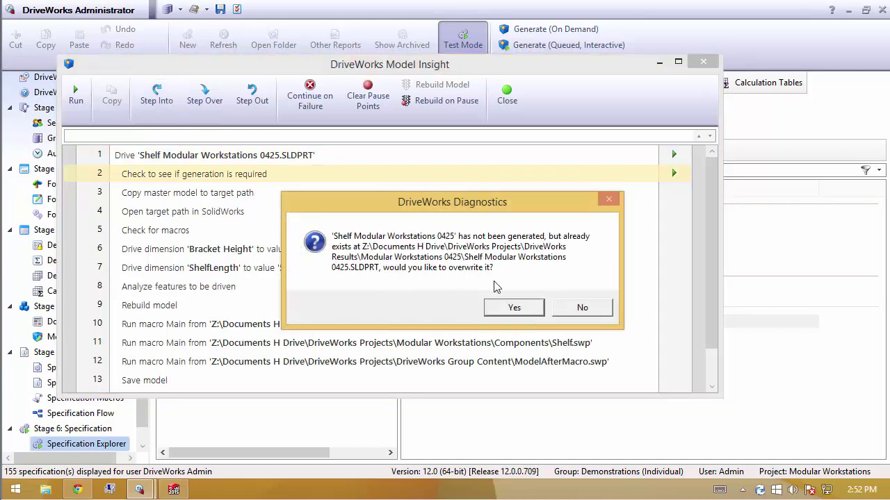
click(514, 310)
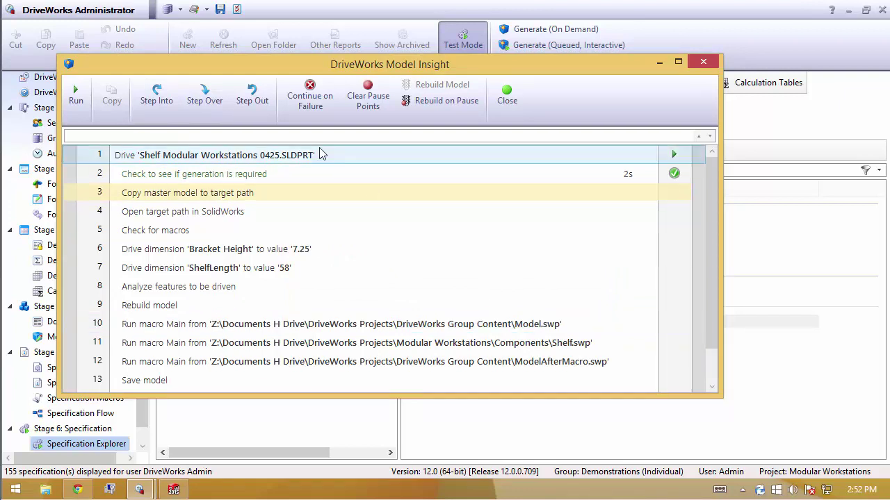
Step through copying the master model and opening it, and check the opened shelf part in SolidWorks
click(147, 103)
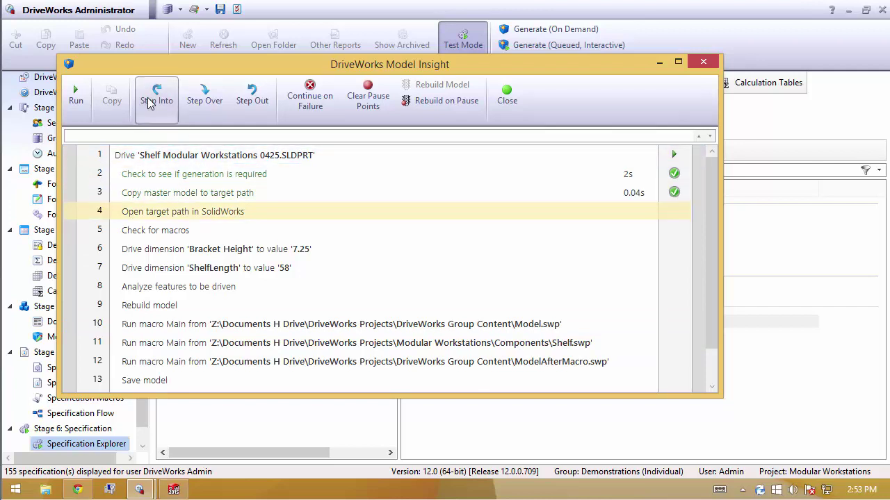
click(147, 103)
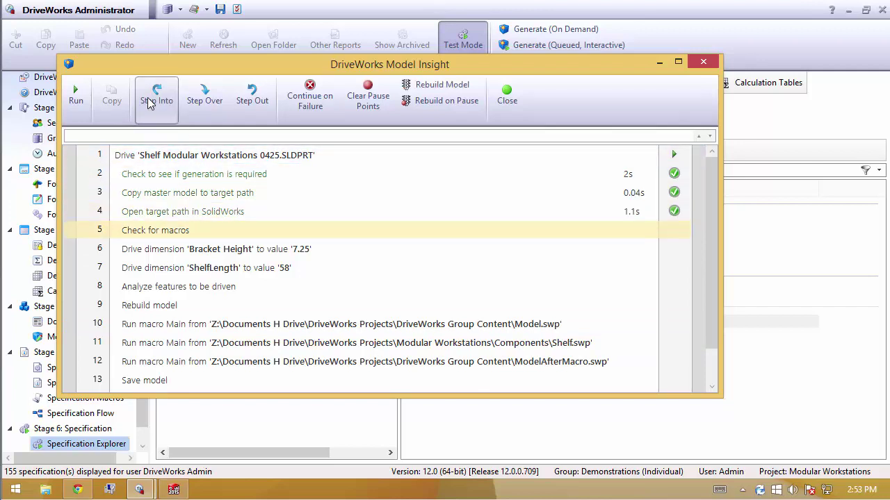
click(174, 490)
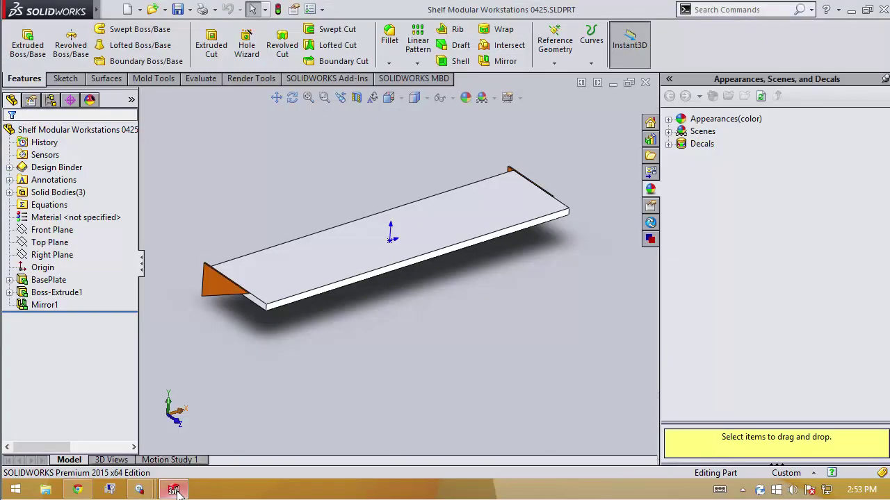
click(173, 490)
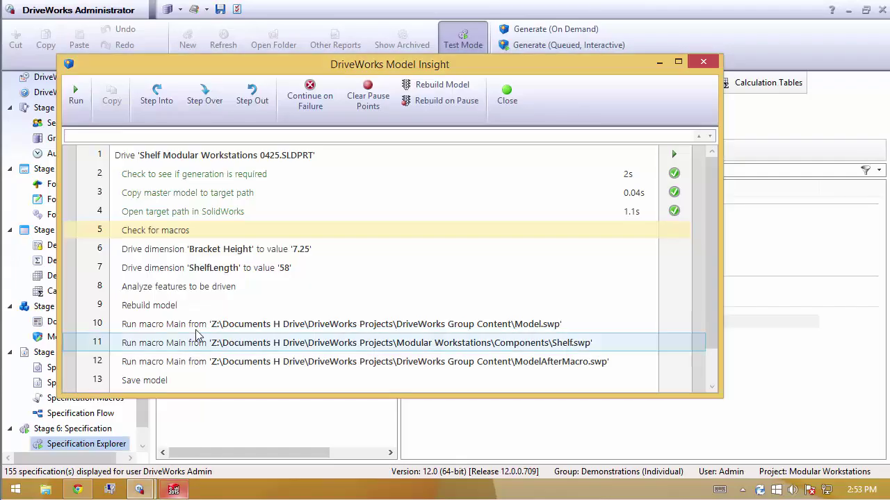
Step through the macro check, the driving of Bracket Height to 7.25 and ShelfLength to 58, and the model rebuild
click(159, 102)
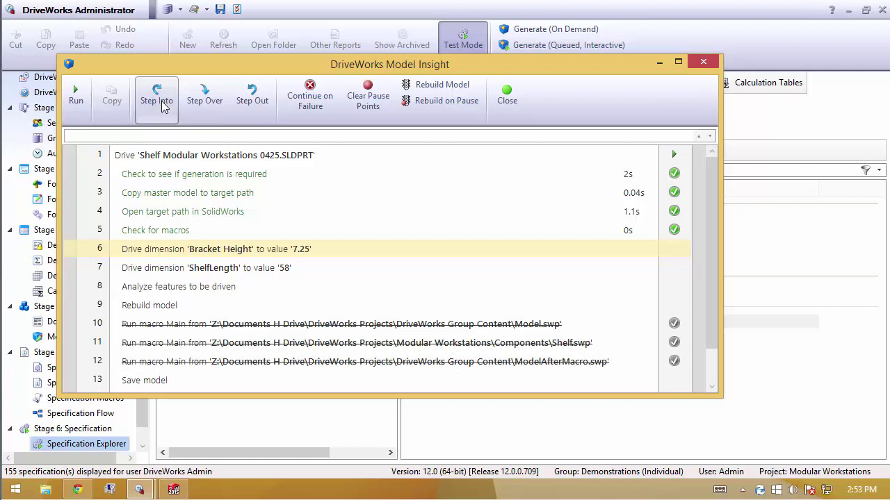
click(159, 102)
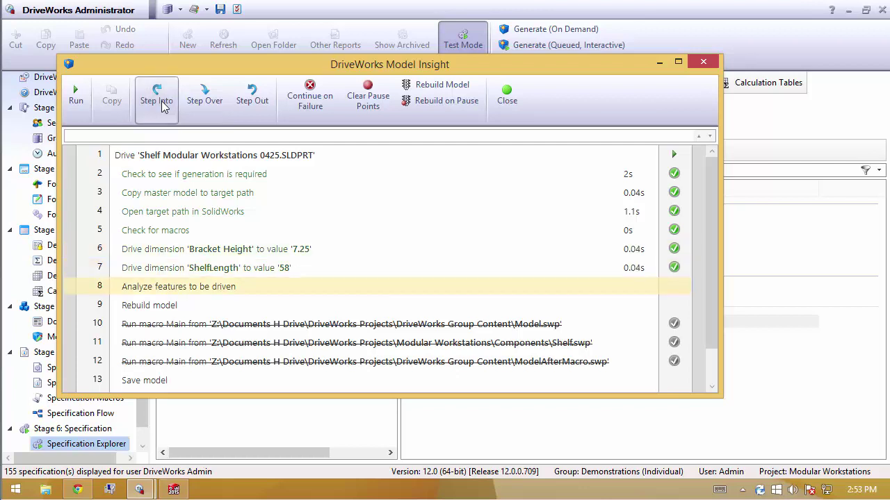
click(157, 101)
click(157, 100)
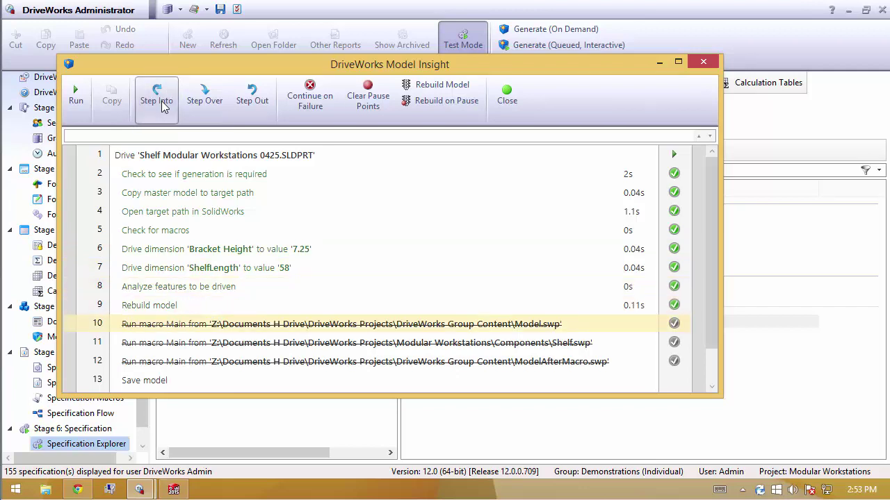
Step past the macro tasks through saving and closing the shelf model, and close Model Insight
click(162, 103)
click(162, 102)
click(162, 102)
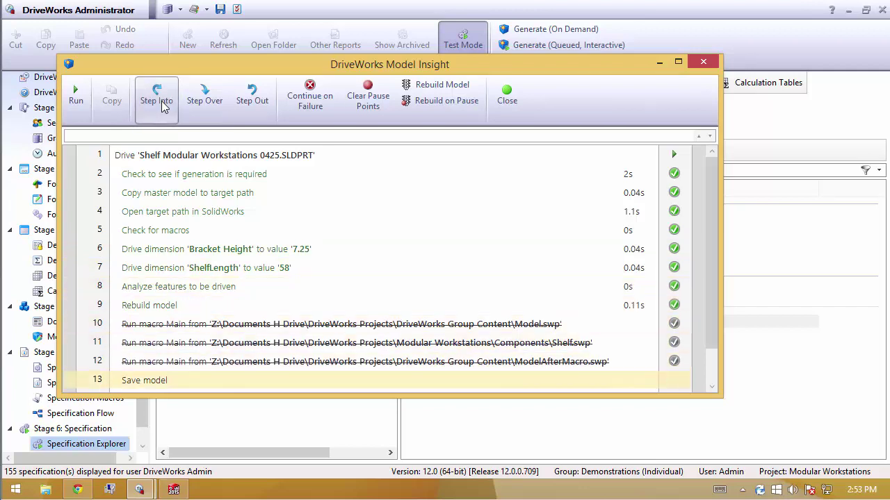
click(162, 102)
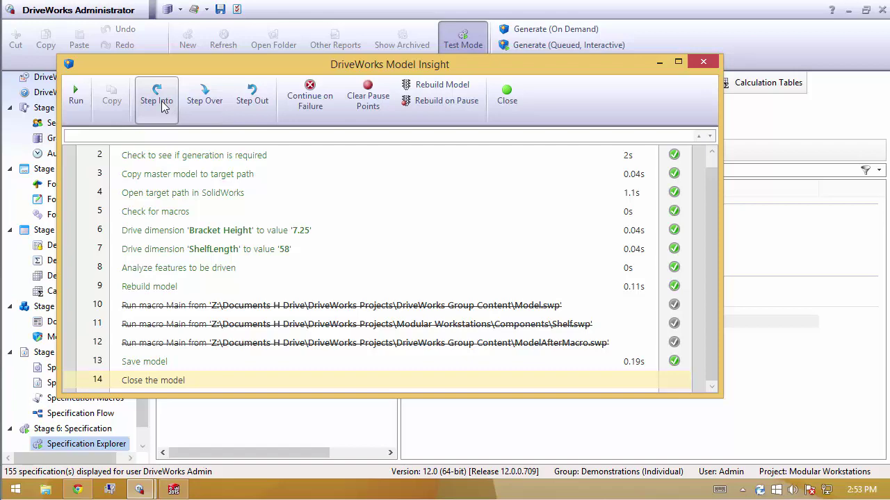
click(162, 102)
click(514, 112)
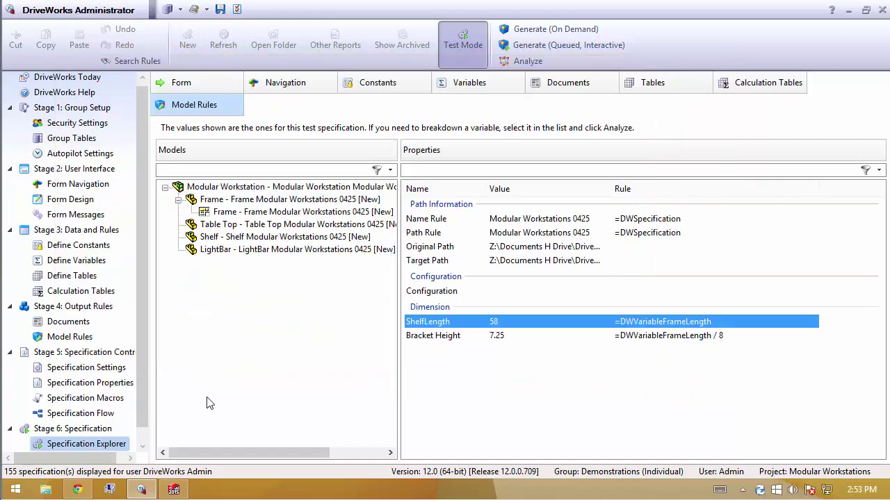
Switch to SolidWorks, open Shelf Modular Workstations 0425.SLDPRT and inspect the BasePlate's ShelfLength dimension
click(174, 491)
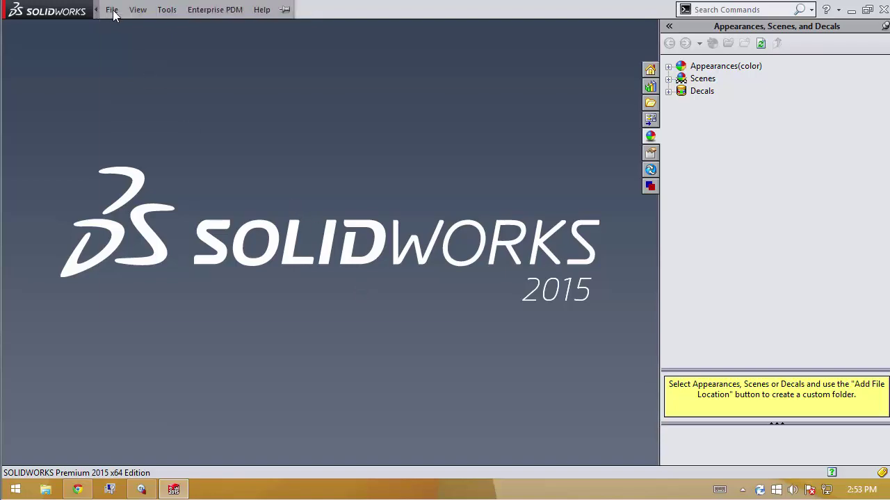
click(111, 9)
click(202, 63)
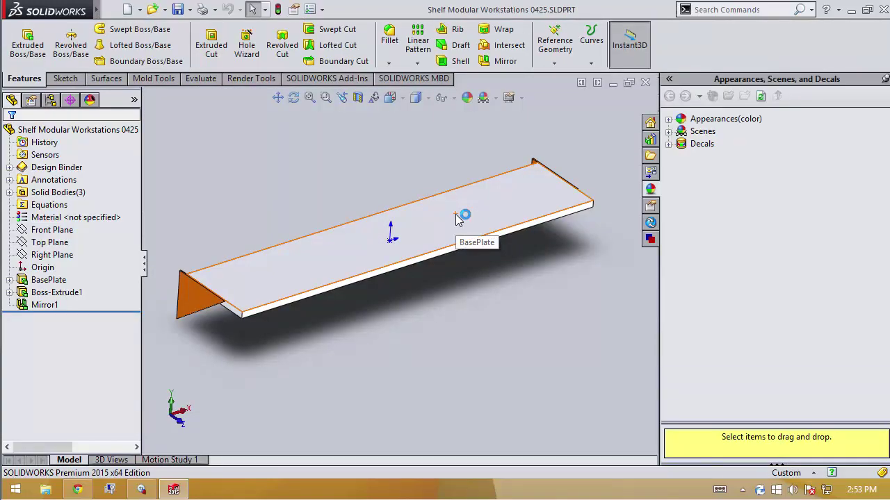
click(457, 217)
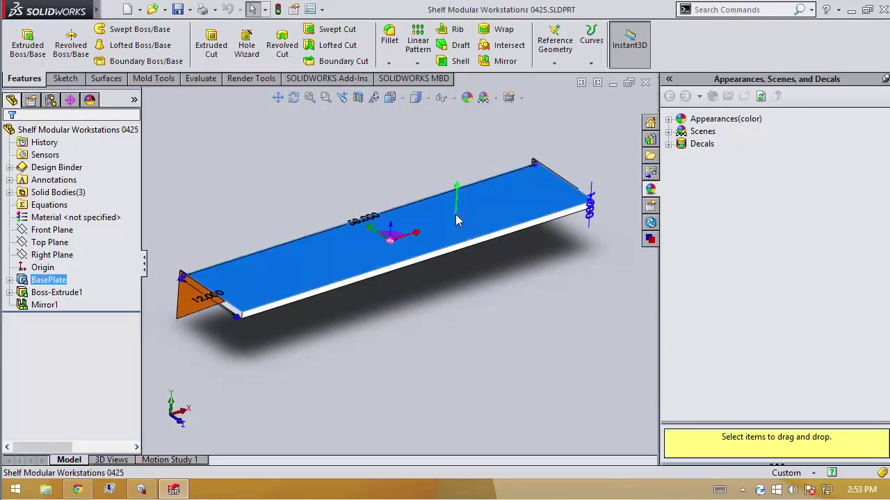
click(355, 203)
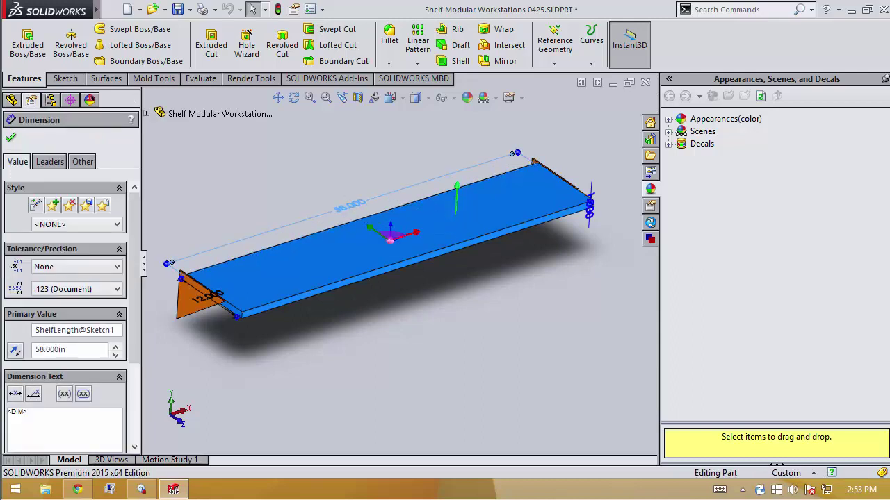
Return to DriveWorks Administrator, widen the model list and examine the rules of the top-level Modular Workstation assembly
click(148, 491)
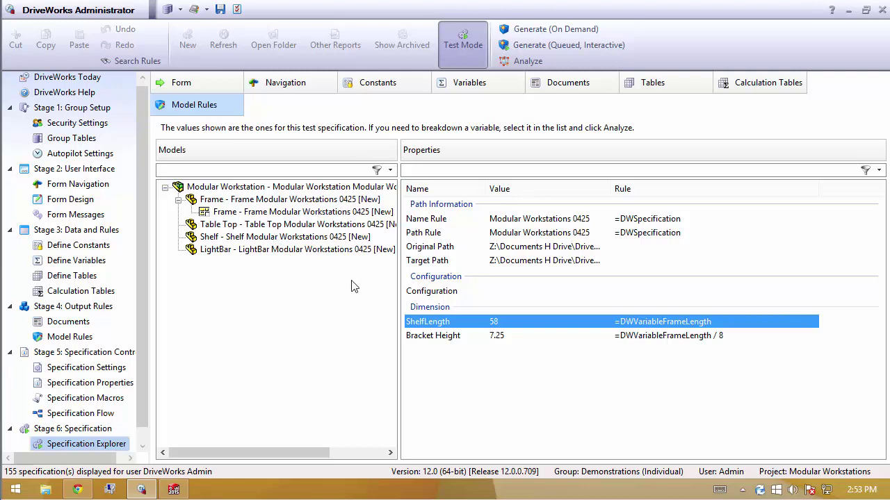
drag(398, 286, 454, 285)
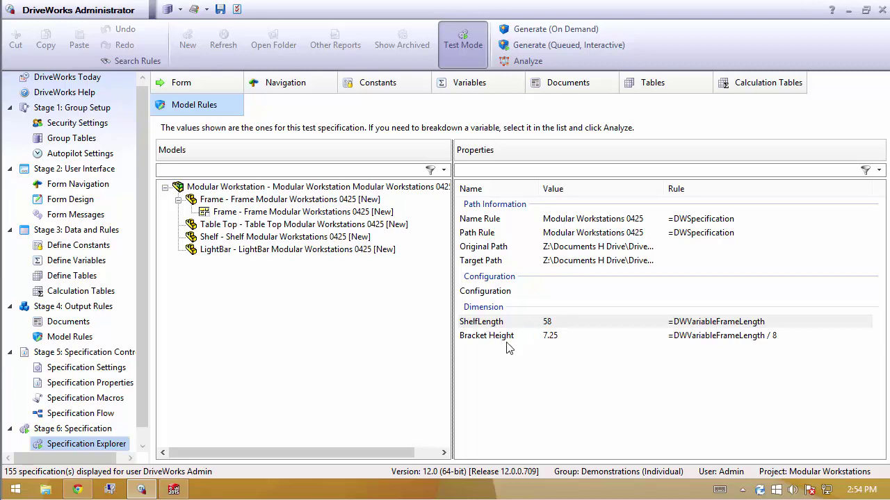
click(403, 189)
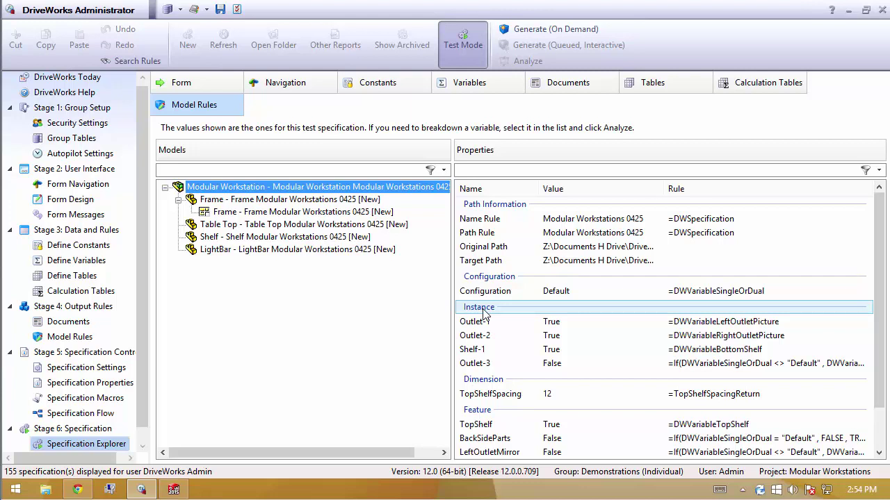
Turn off Test Mode and cancel the running specification
click(459, 43)
click(205, 368)
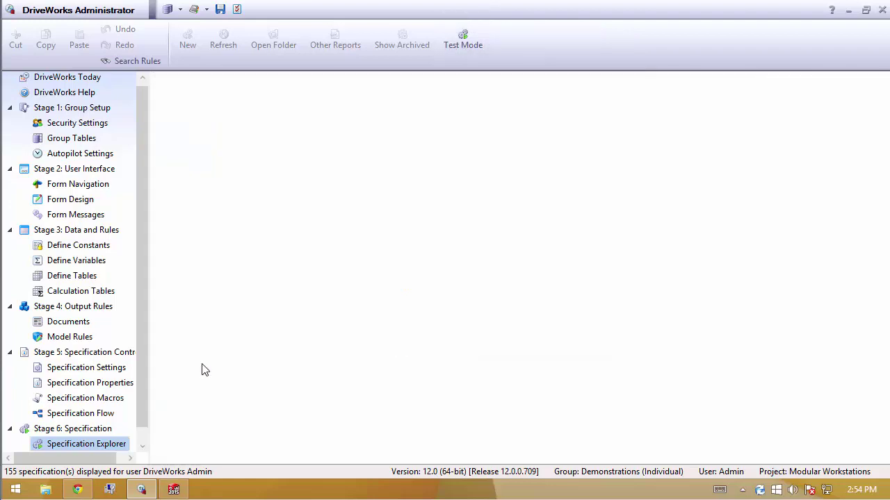